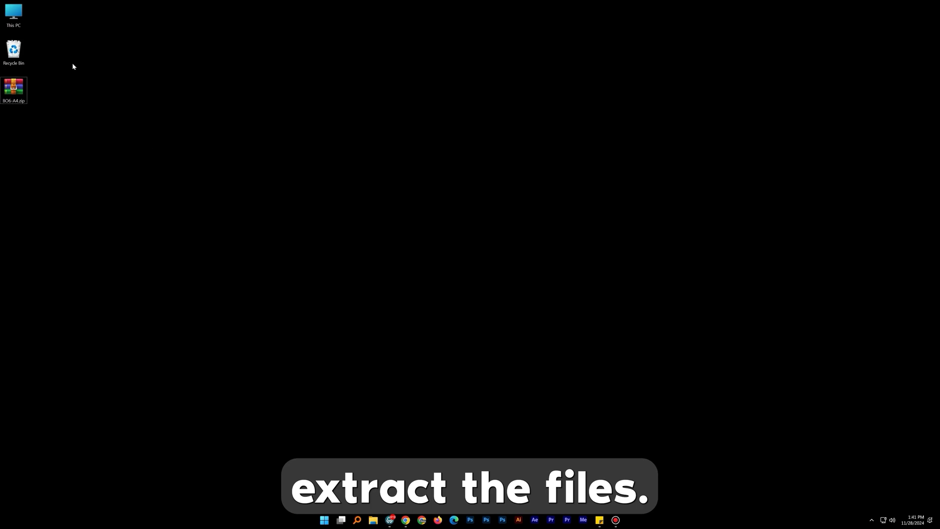
# - Extract BO6-A4.zip into its default BO6-A4 folder on the desktop
pyautogui.rightClick(15, 93)
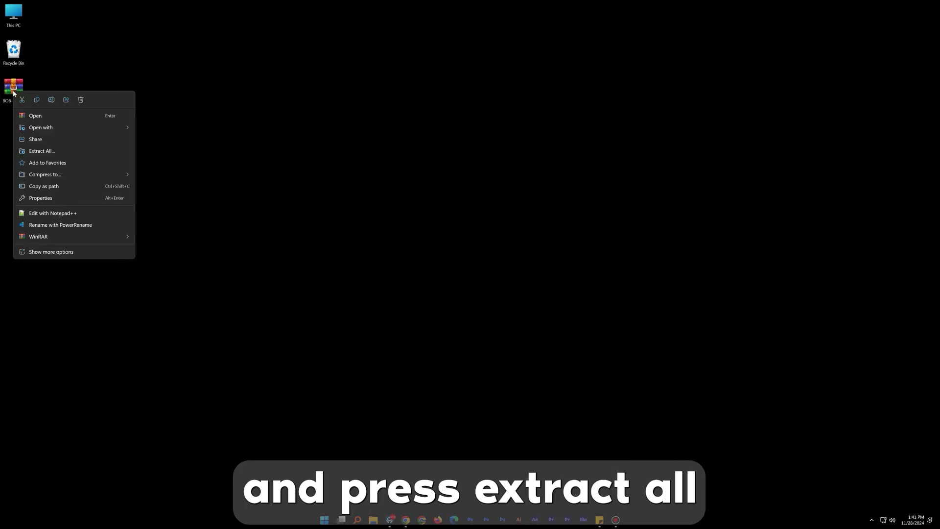
pyautogui.click(63, 151)
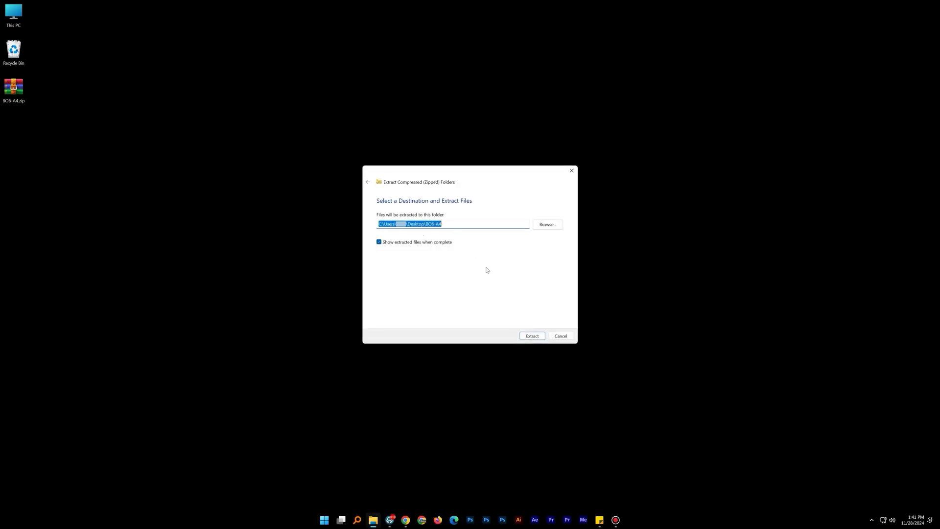
pyautogui.click(533, 337)
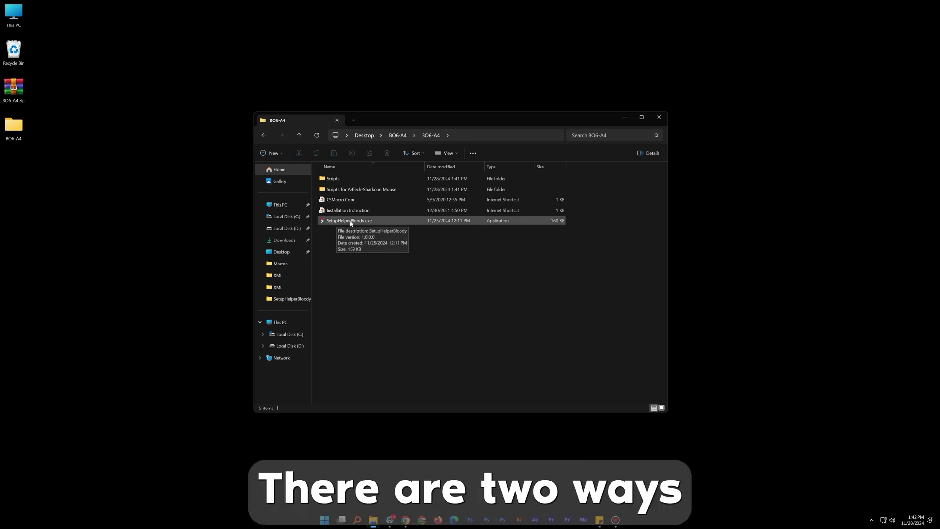
# - Launch SetupHelperBloody.exe and select the AK74, KRIG_C and SAUG weapons
pyautogui.doubleClick(349, 221)
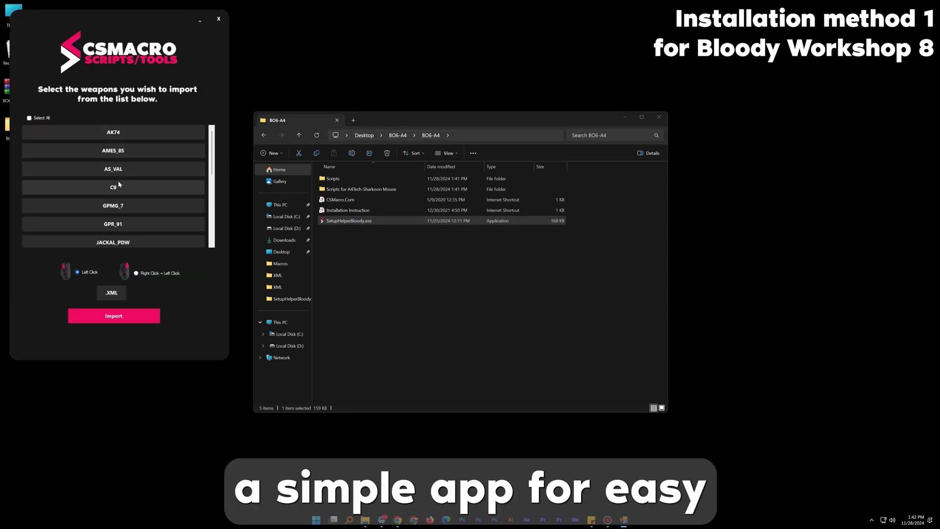
pyautogui.scroll(-1, 123, 196)
pyautogui.scroll(-4, 125, 182)
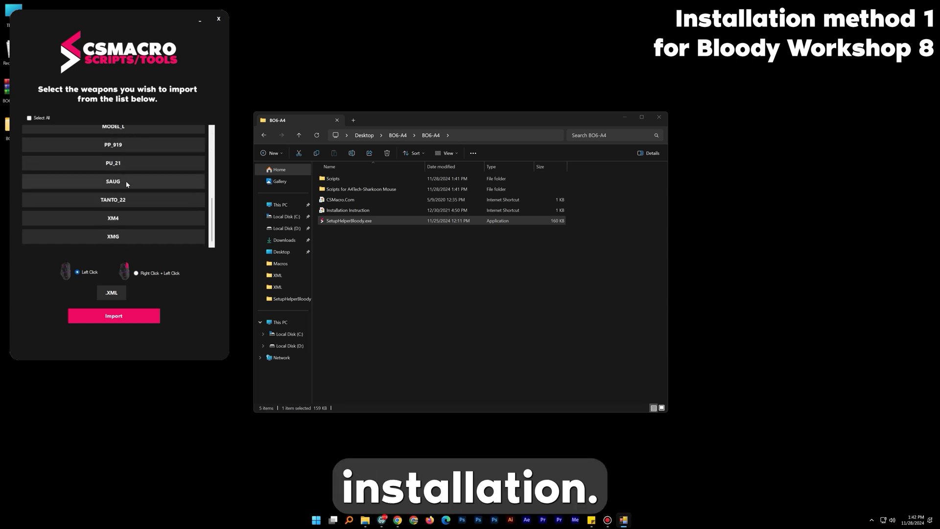
pyautogui.scroll(5, 125, 180)
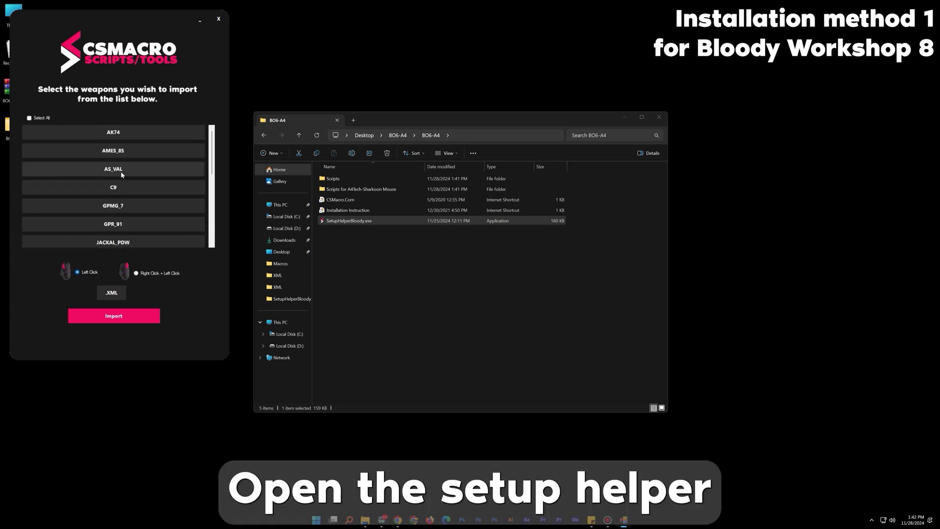
pyautogui.click(125, 137)
pyautogui.scroll(-2, 120, 161)
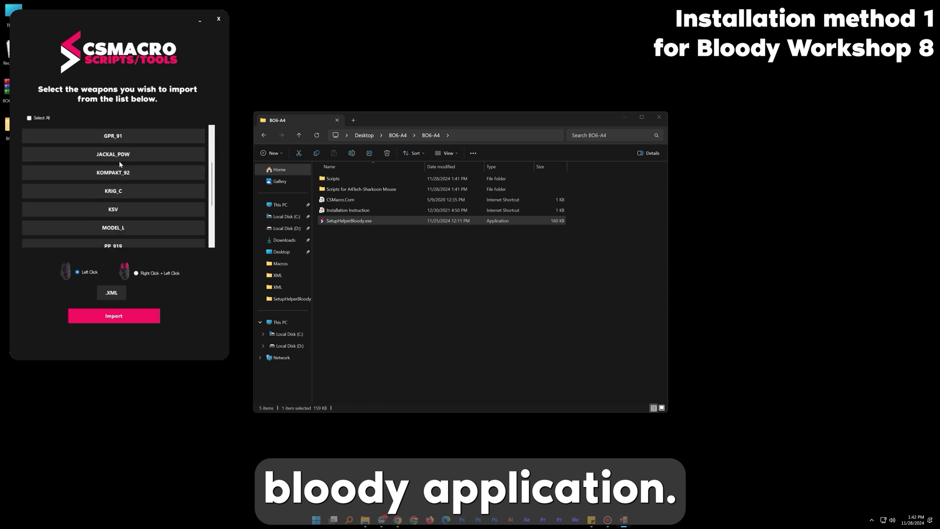
pyautogui.click(128, 191)
pyautogui.scroll(-1, 132, 196)
pyautogui.scroll(-1, 132, 196)
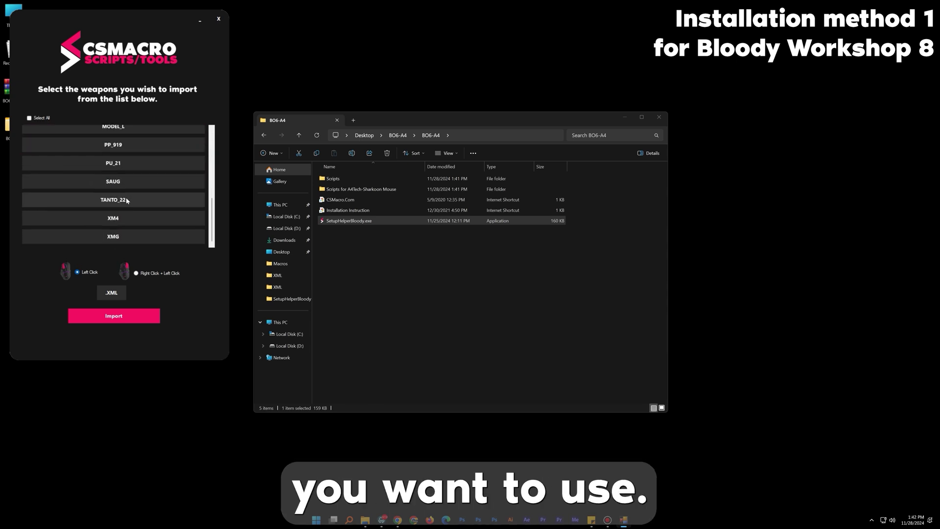
pyautogui.click(125, 182)
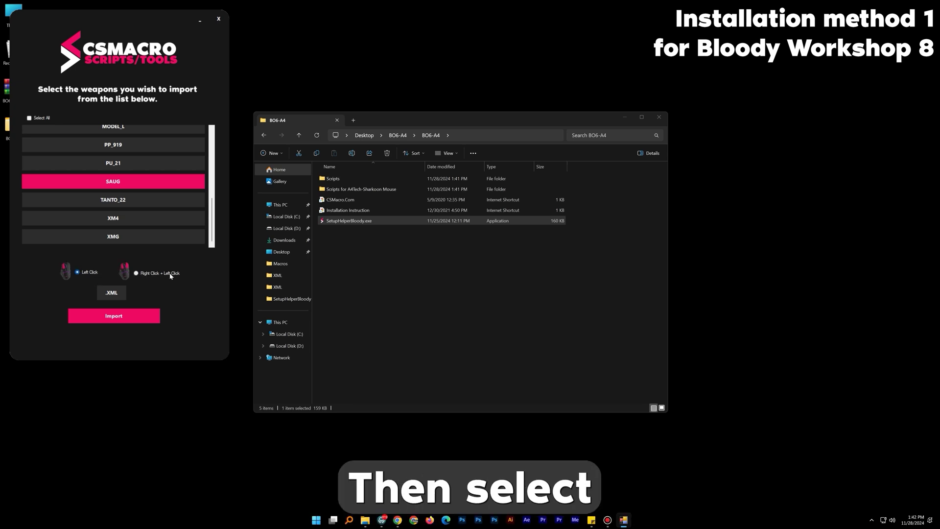
# - Import the selected scripts as XML in Right Click + Left Click mode and confirm
pyautogui.click(154, 274)
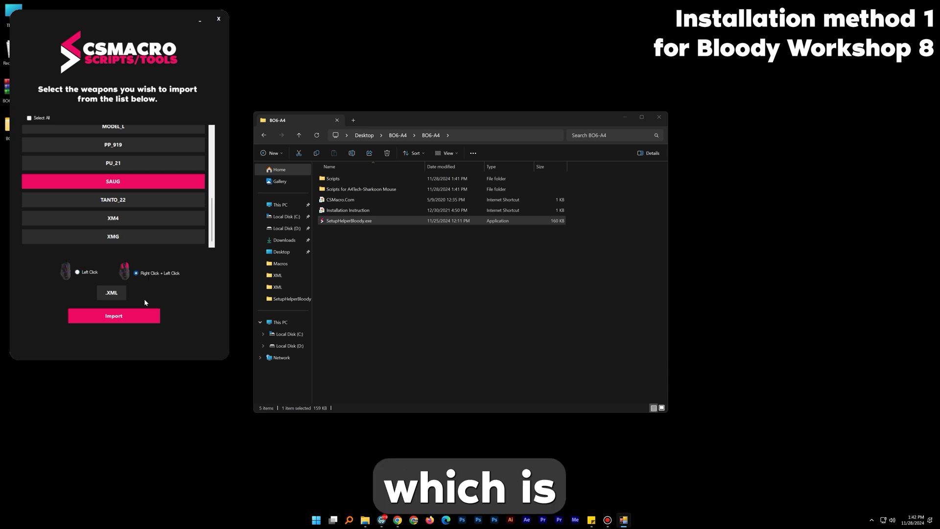
pyautogui.click(111, 292)
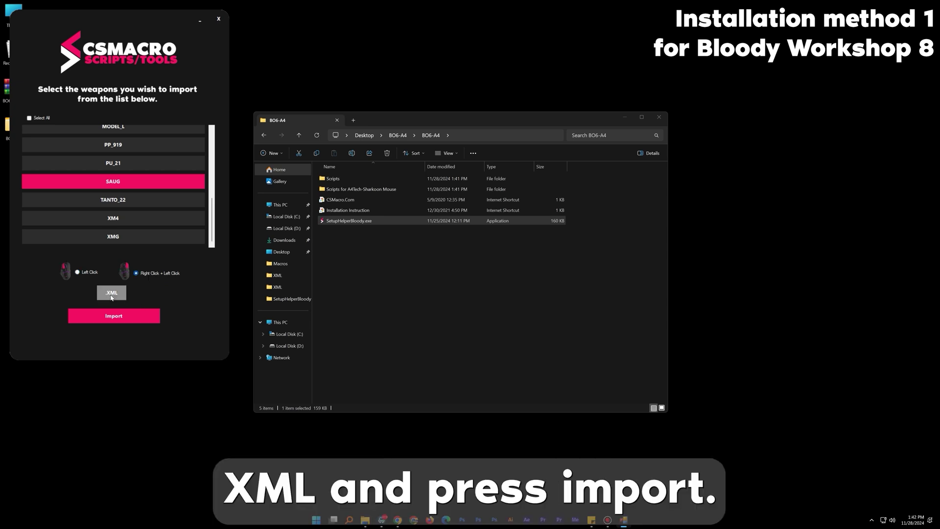
pyautogui.click(114, 313)
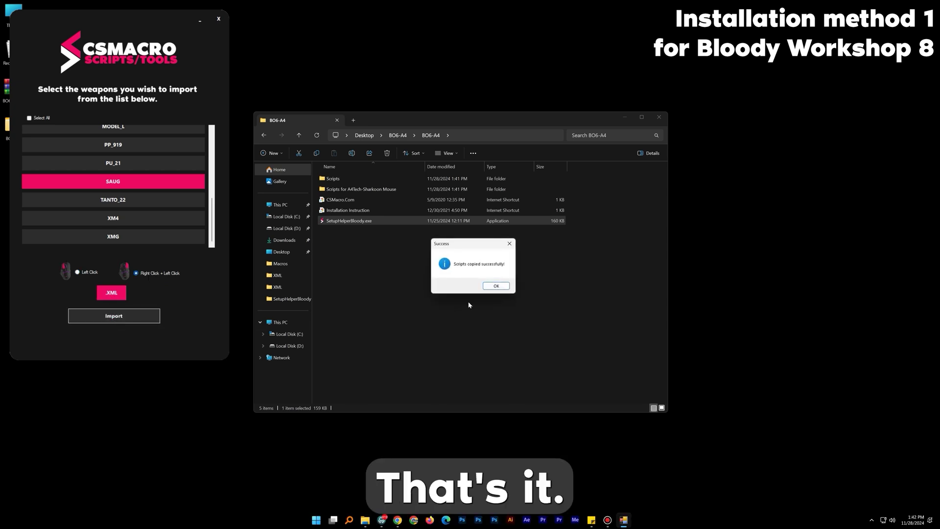
pyautogui.click(496, 286)
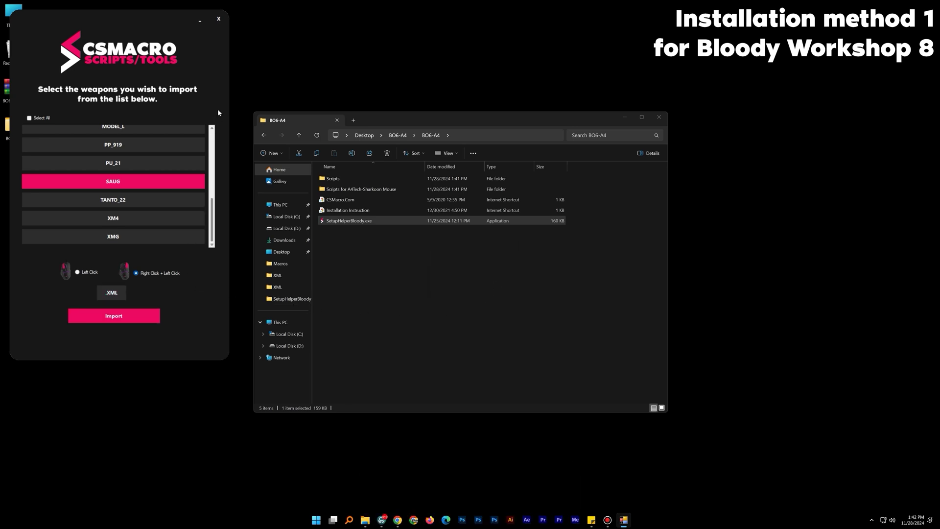
# - Close the setup helper and keep Left Click Programming as the template
pyautogui.click(218, 23)
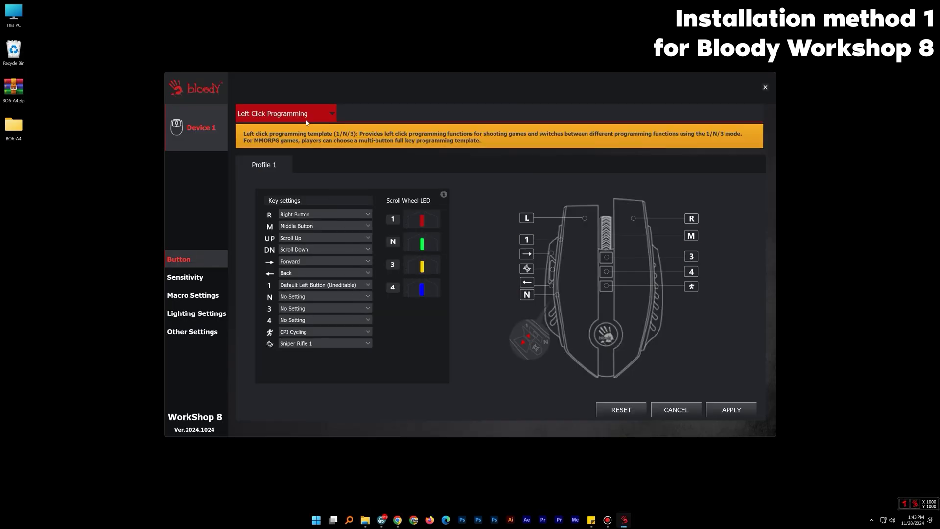
pyautogui.click(308, 117)
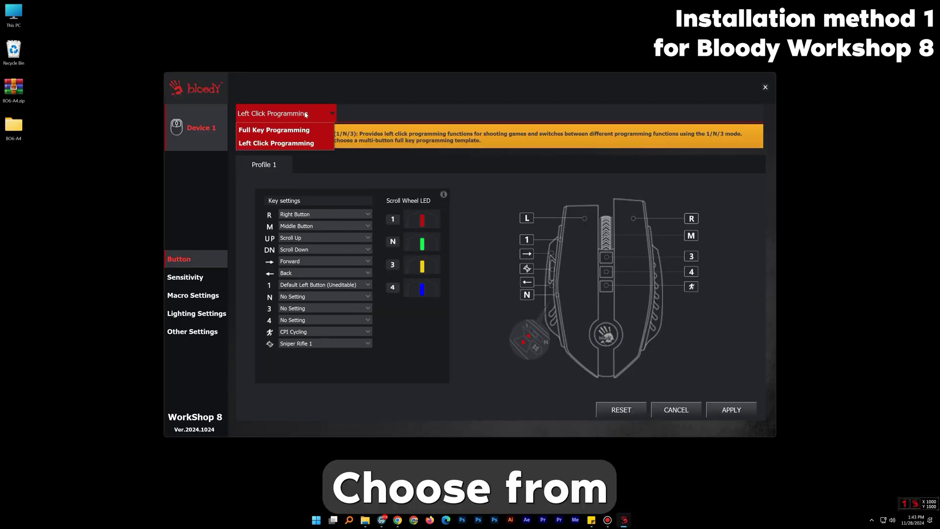
pyautogui.click(271, 143)
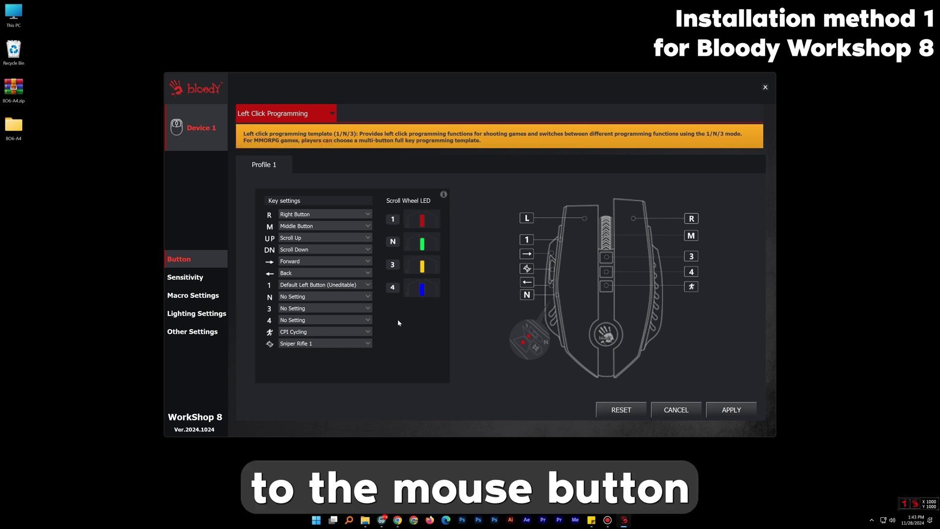
# - Set key 4 to Execute left button program with a Black Ops 6 macro, then open Macro Settings
pyautogui.click(368, 319)
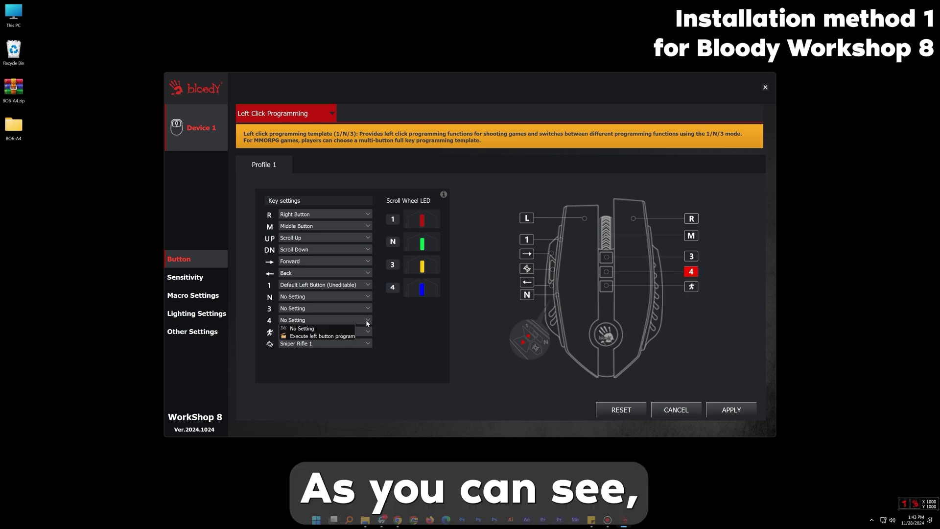
pyautogui.moveTo(350, 338)
pyautogui.moveTo(384, 339)
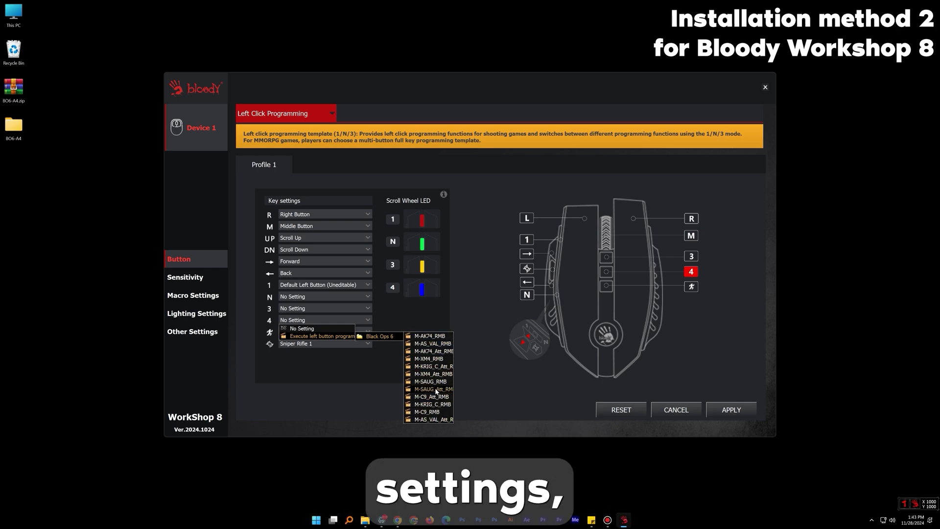
pyautogui.click(429, 366)
pyautogui.click(193, 296)
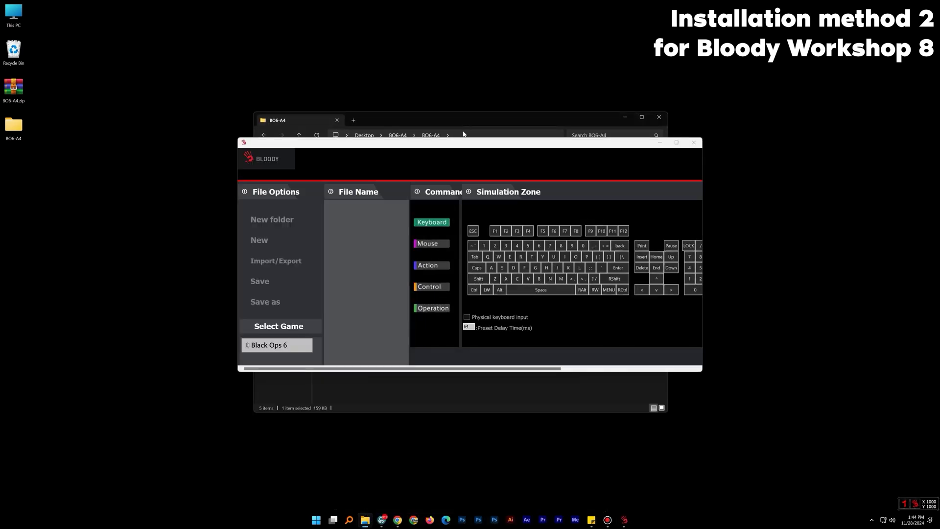
# - Create a new game folder named 'Black Ops 6 Test' and select it
pyautogui.click(277, 346)
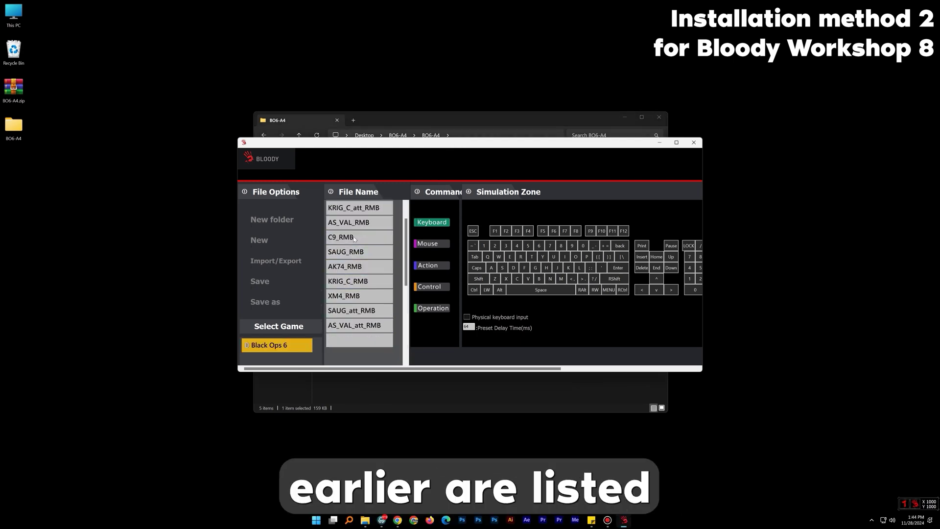
pyautogui.scroll(5, 353, 244)
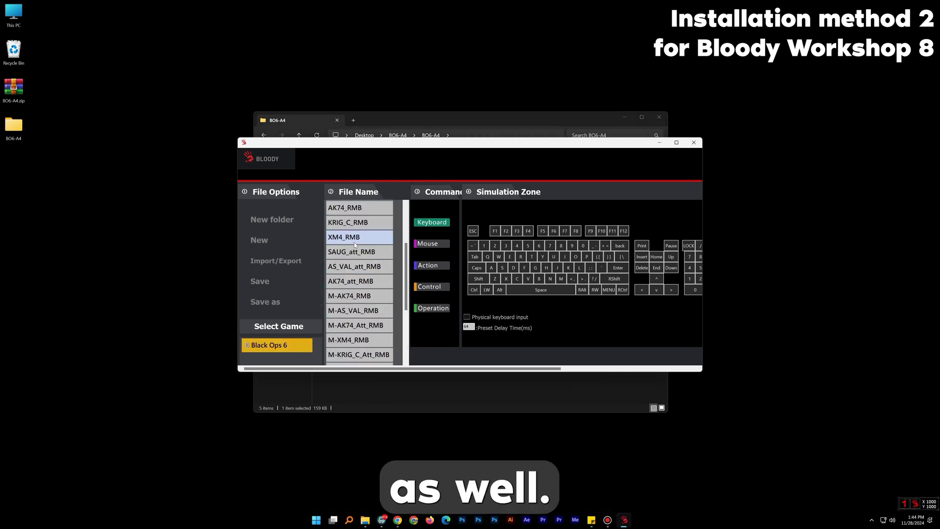
pyautogui.click(280, 222)
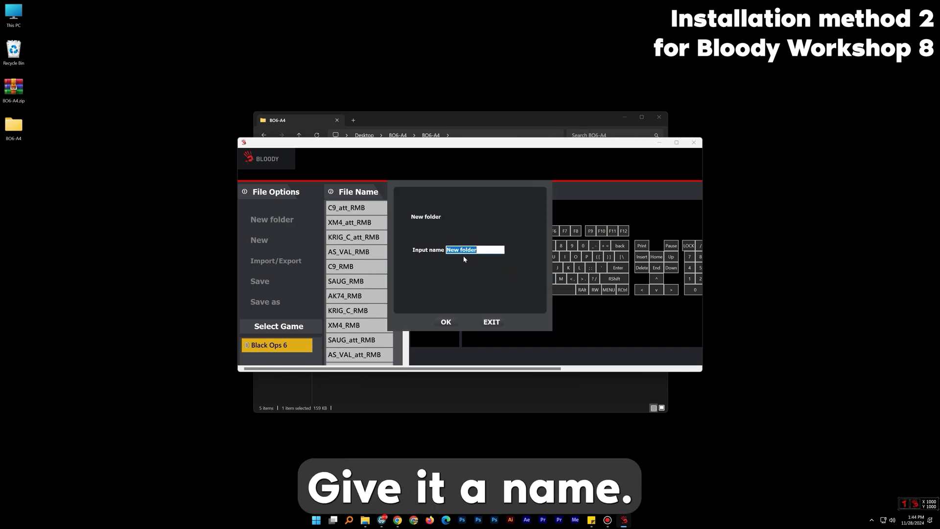
pyautogui.write('Black Ops 6 Test')
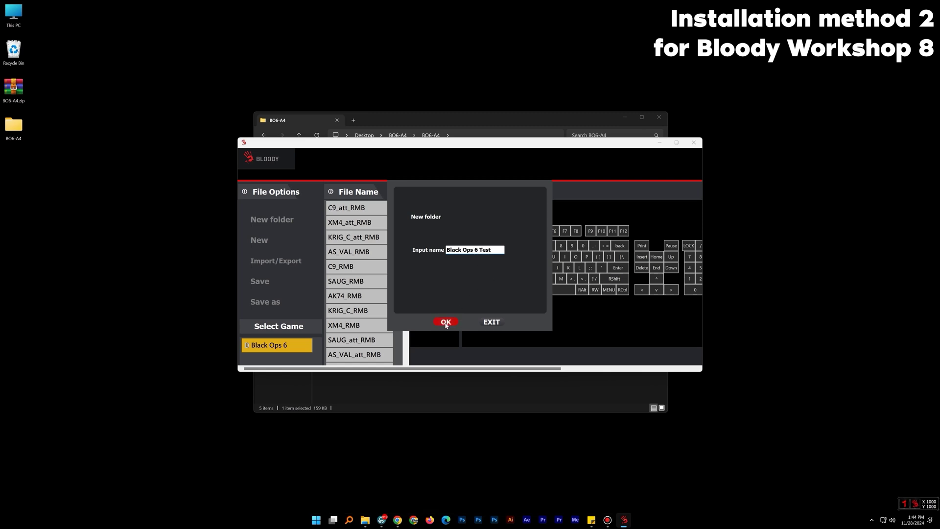
pyautogui.click(445, 322)
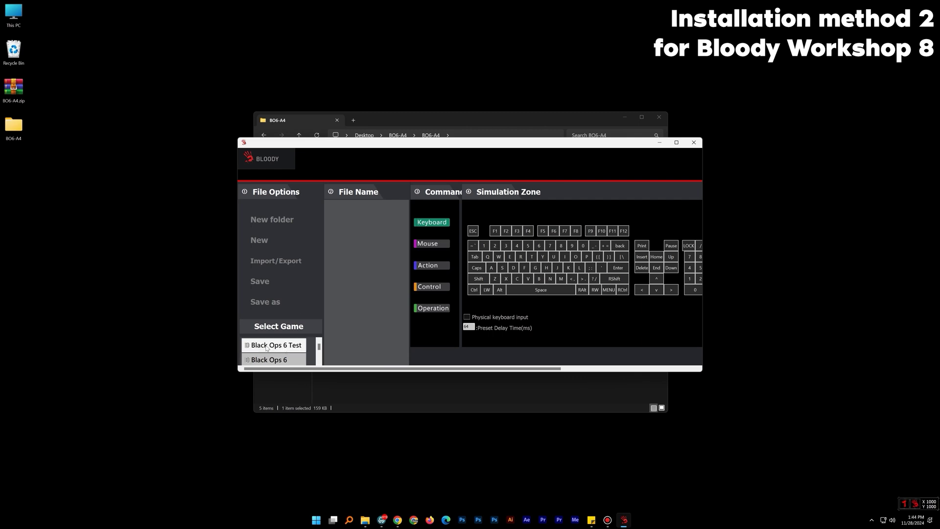
pyautogui.click(282, 345)
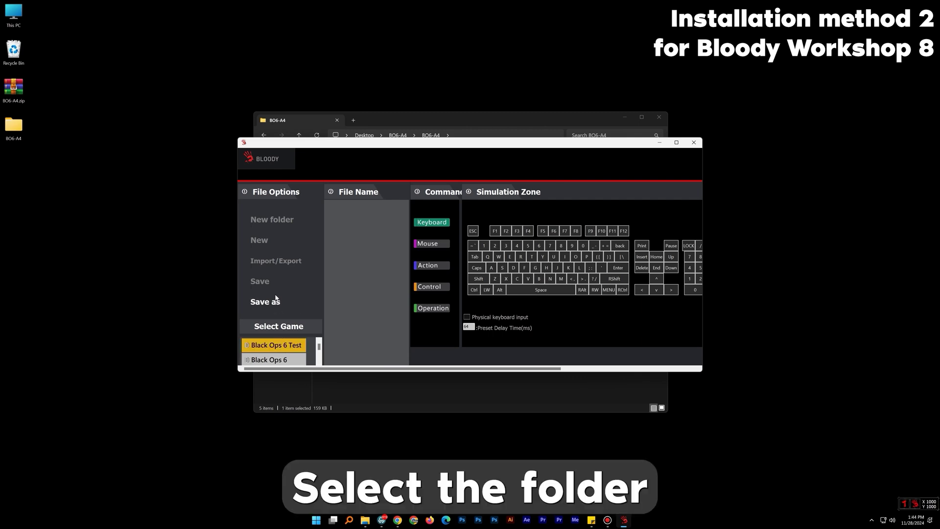
# - Set the Import/Export path to BO6-A4 > Black Ops 6 > MODEL_L > XML > Right+Left Click
pyautogui.click(274, 263)
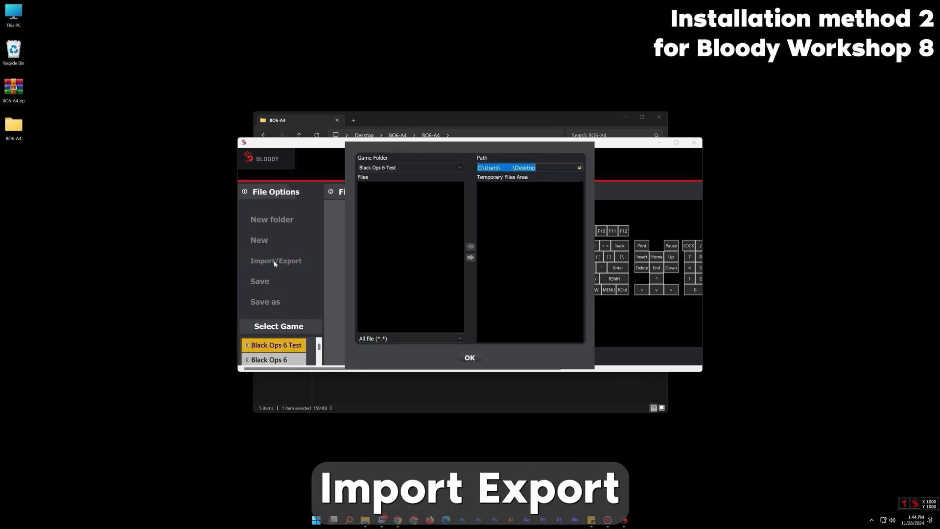
pyautogui.click(580, 167)
pyautogui.doubleClick(508, 304)
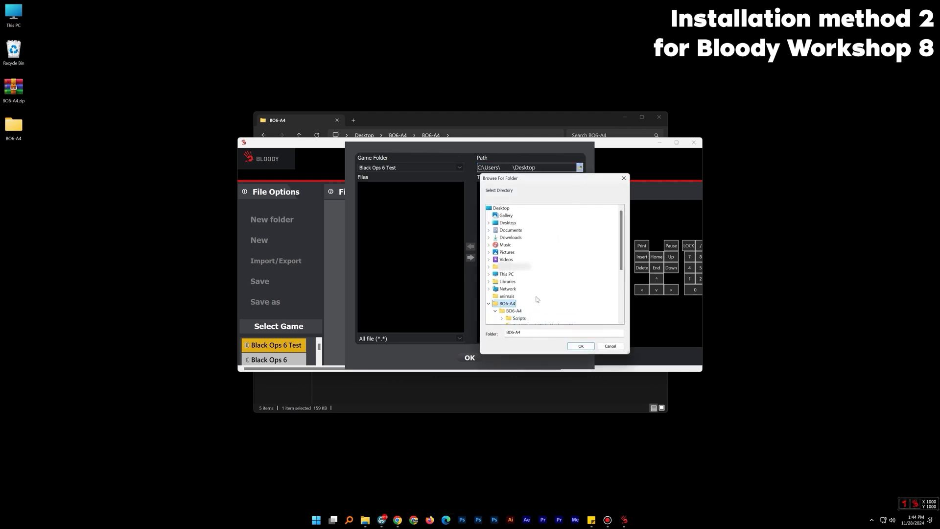
pyautogui.scroll(-3, 536, 303)
pyautogui.click(508, 281)
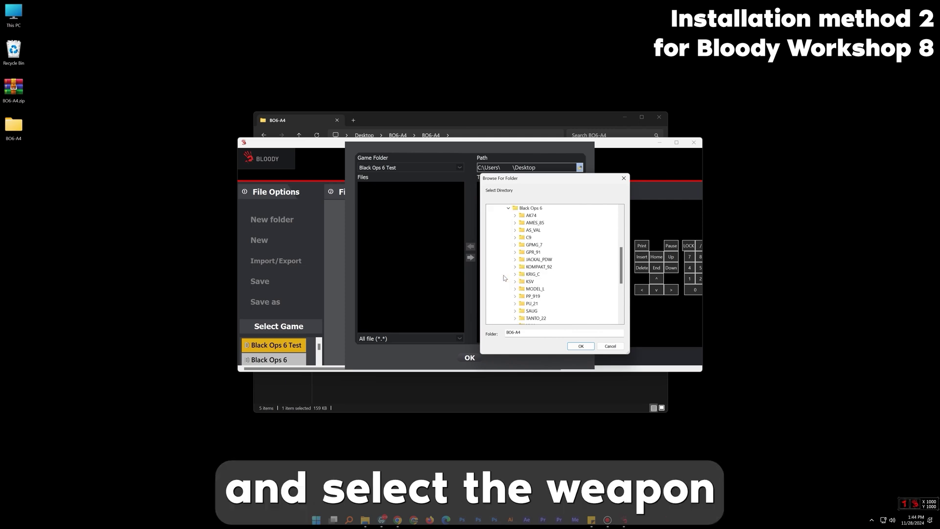
pyautogui.scroll(-1, 540, 258)
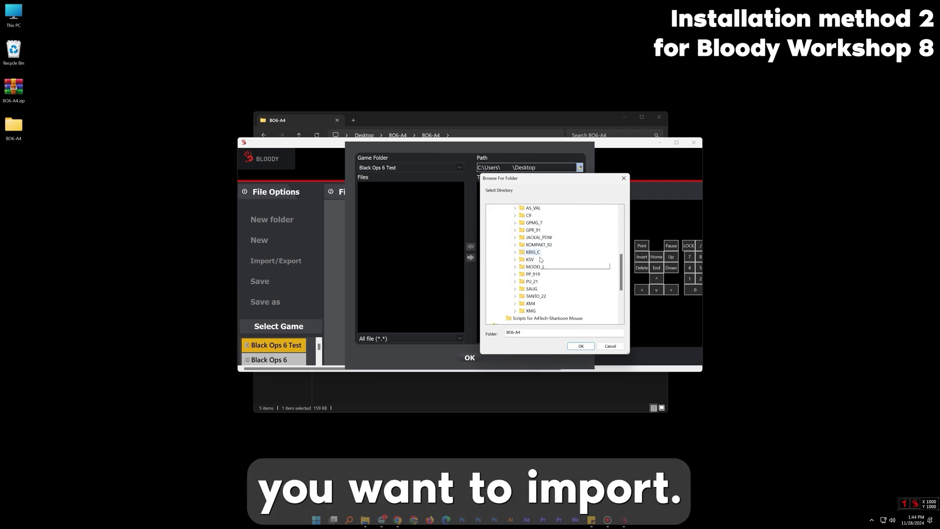
pyautogui.scroll(1, 538, 265)
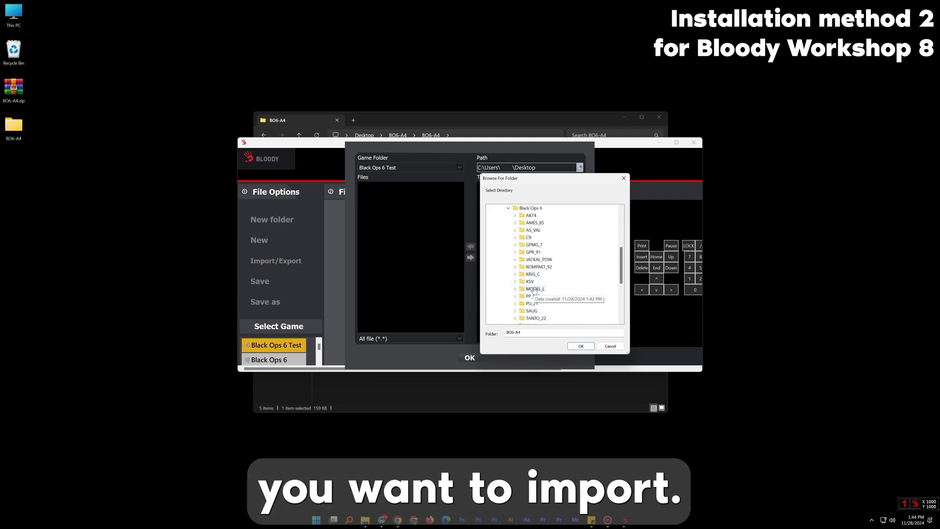
pyautogui.scroll(-1, 558, 276)
pyautogui.click(515, 266)
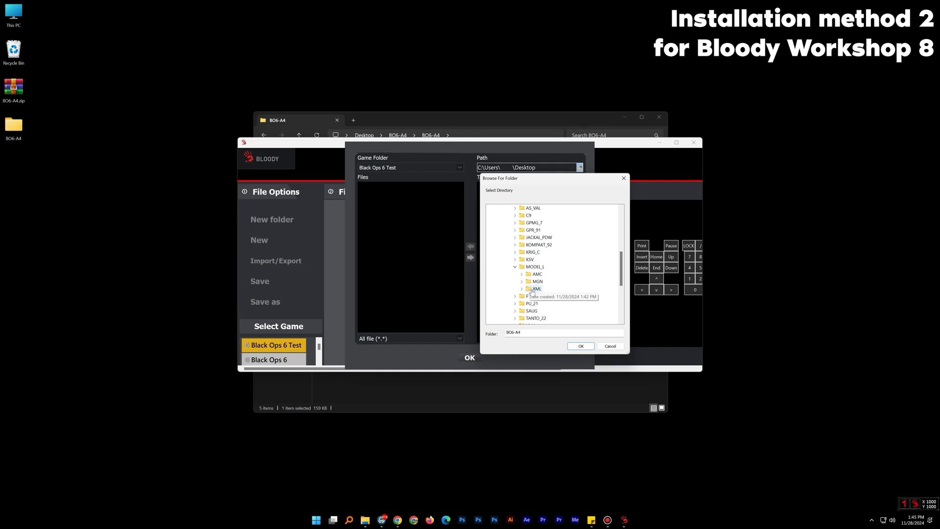
pyautogui.click(535, 289)
pyautogui.doubleClick(536, 289)
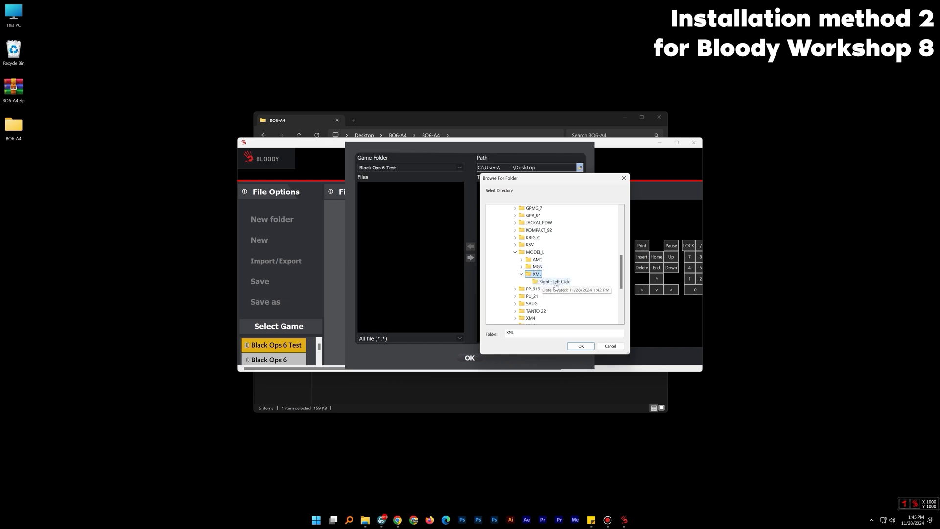
pyautogui.click(547, 282)
pyautogui.click(580, 346)
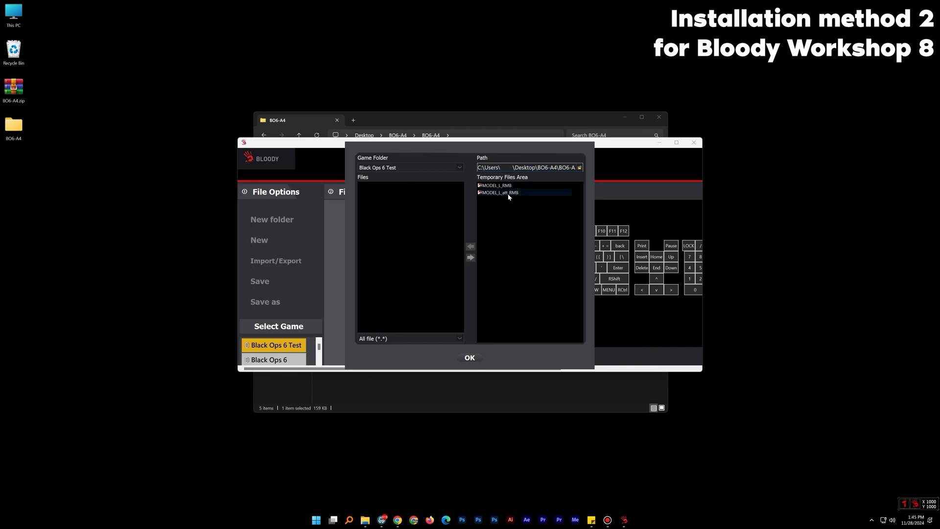
# - Copy both MODEL_L scripts into Black Ops 6 Test and finish the import
pyautogui.moveTo(508, 192); pyautogui.dragTo(496, 186)
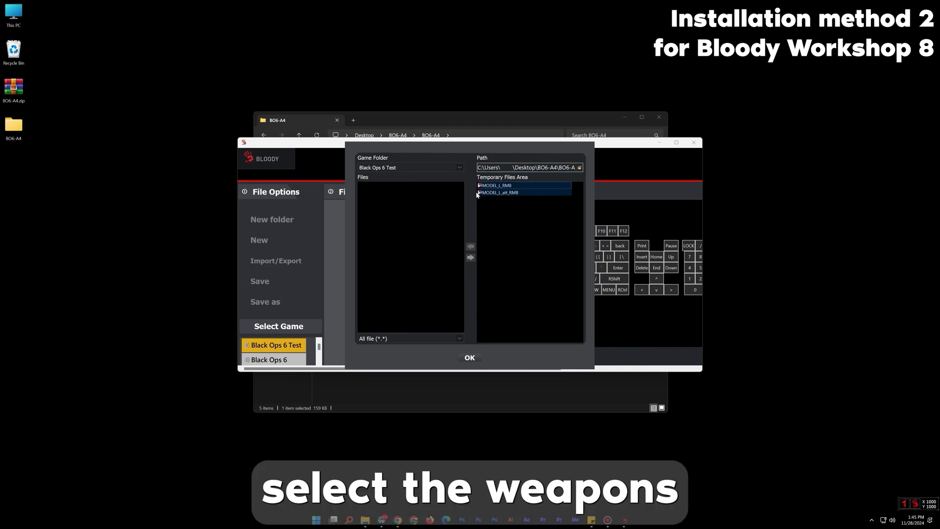
pyautogui.click(470, 248)
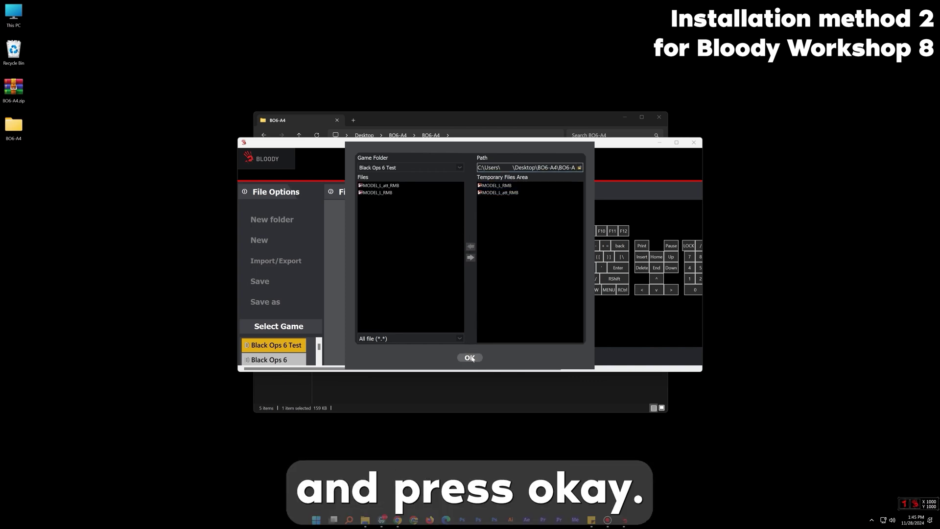
pyautogui.click(470, 358)
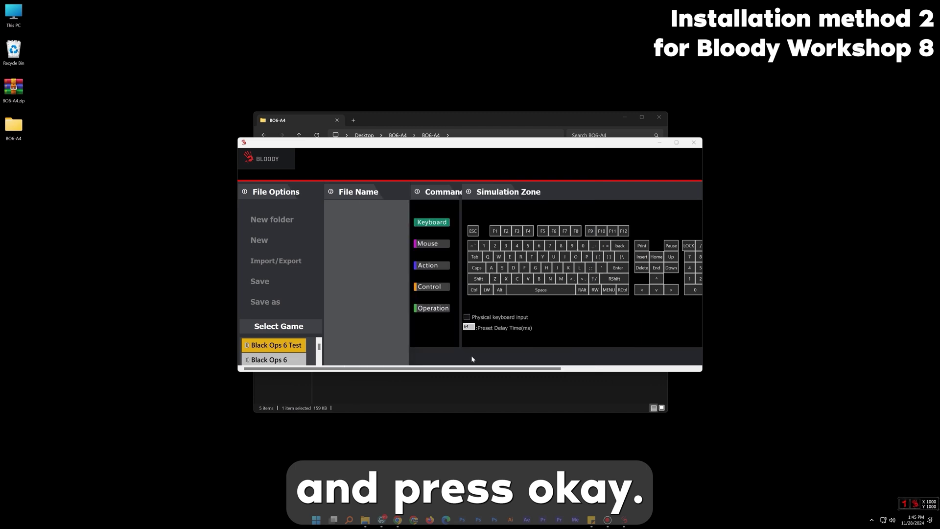
# - Open the Black Ops 6 Test folder and pick a MODEL_L script from its file list
pyautogui.click(293, 345)
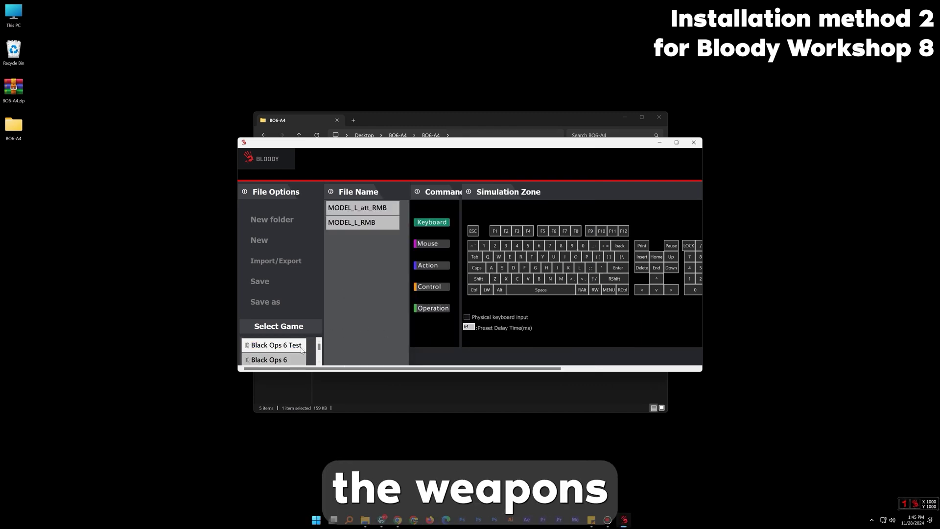
pyautogui.click(380, 215)
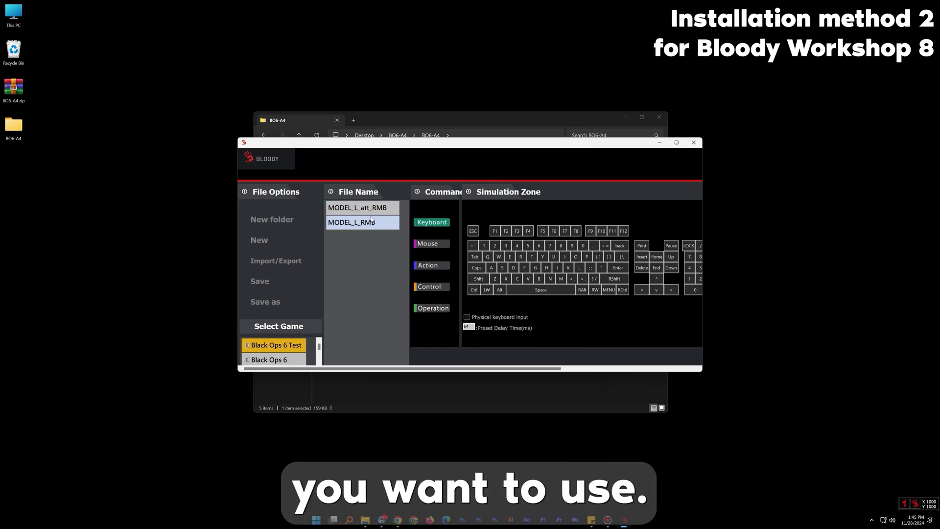
pyautogui.click(694, 146)
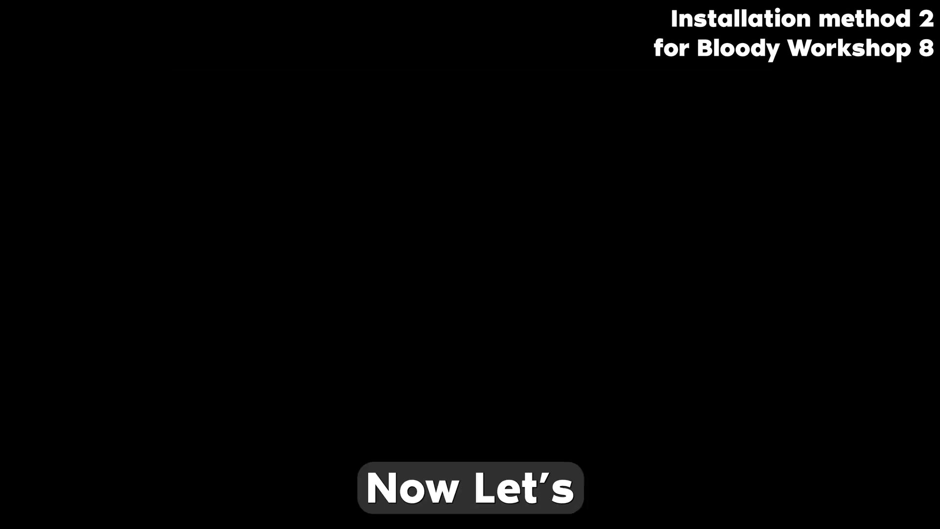